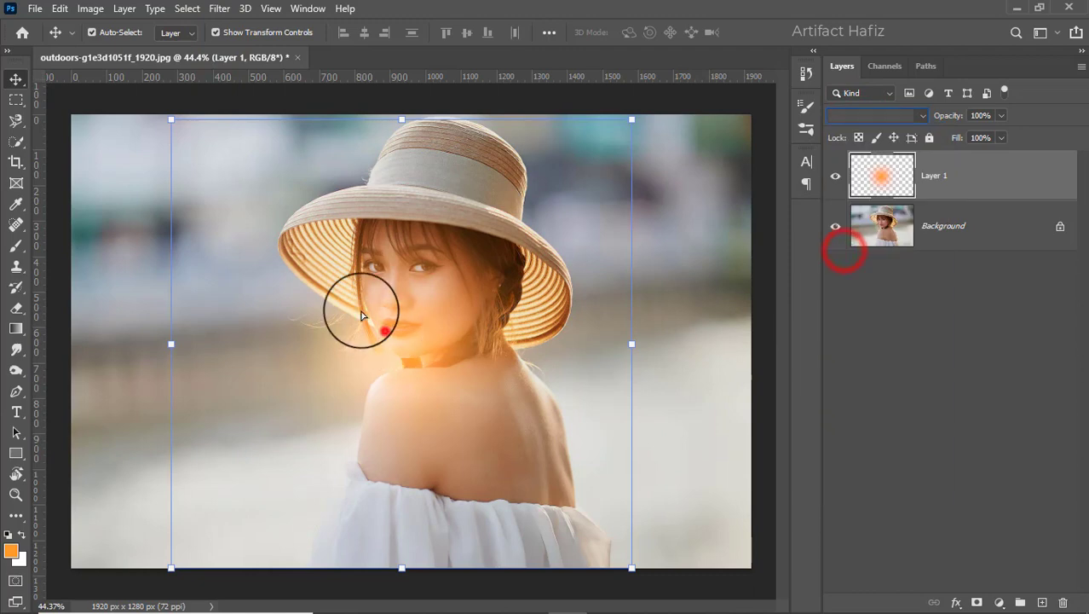
Move the orange glow on Layer 1 to the photo's upper-left area and scale it to about 176%.
drag(371, 322, 127, 147)
drag(382, 163, 729, 166)
drag(487, 175, 424, 174)
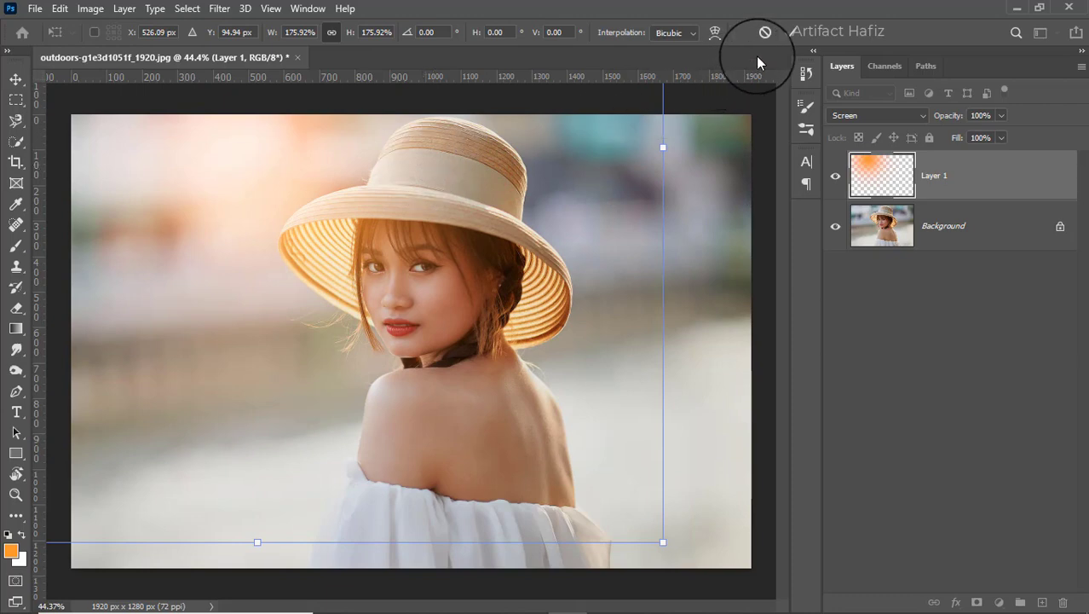
click(790, 32)
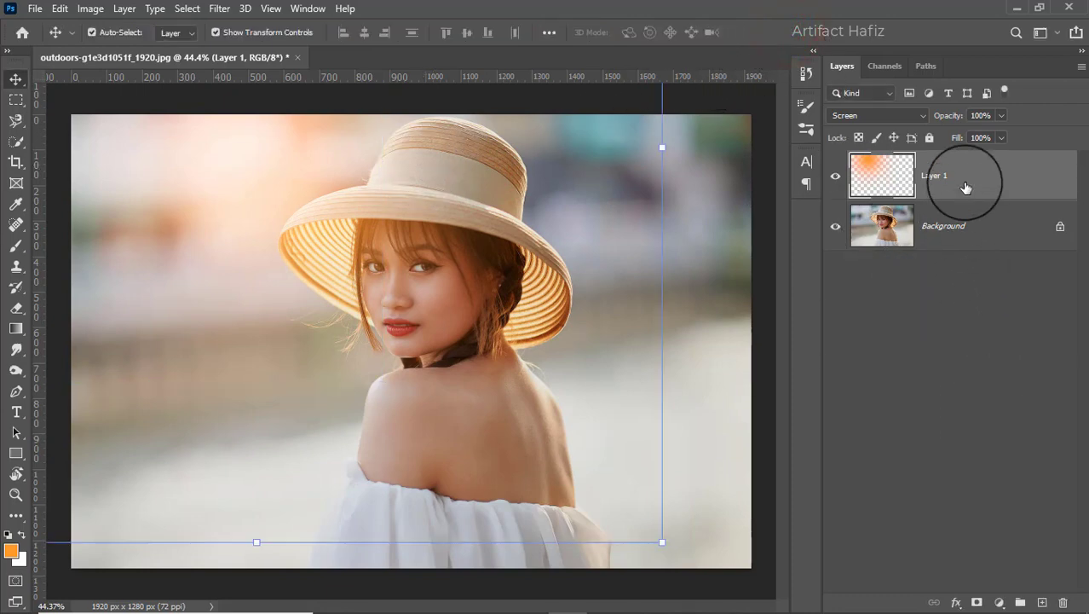
Stamp all visible layers into a new top layer and convert it for Smart Filters.
key(ctrl+shift+alt+e)
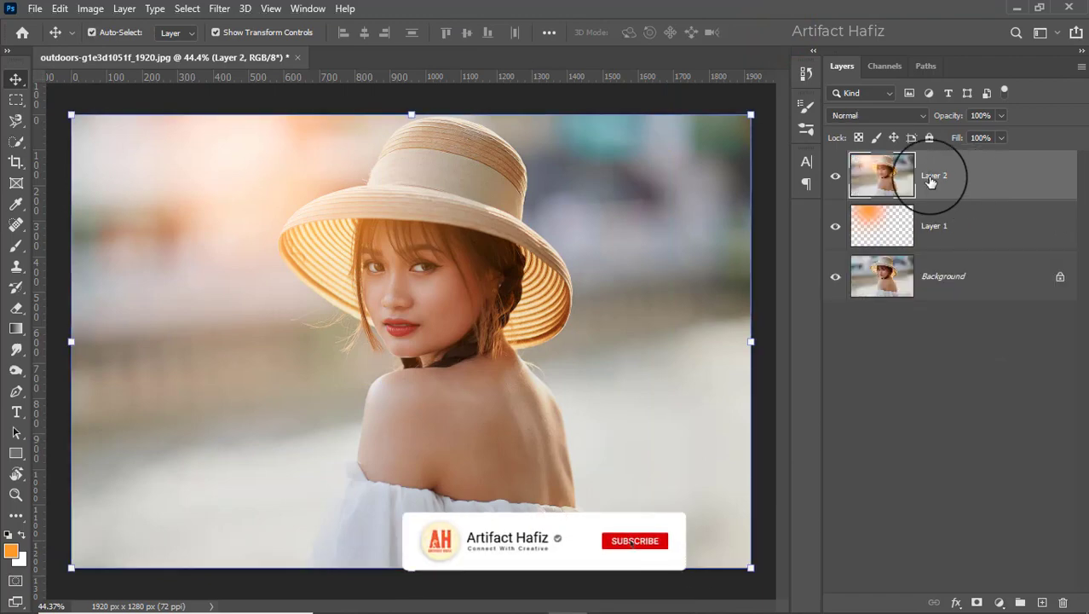
click(219, 9)
click(233, 51)
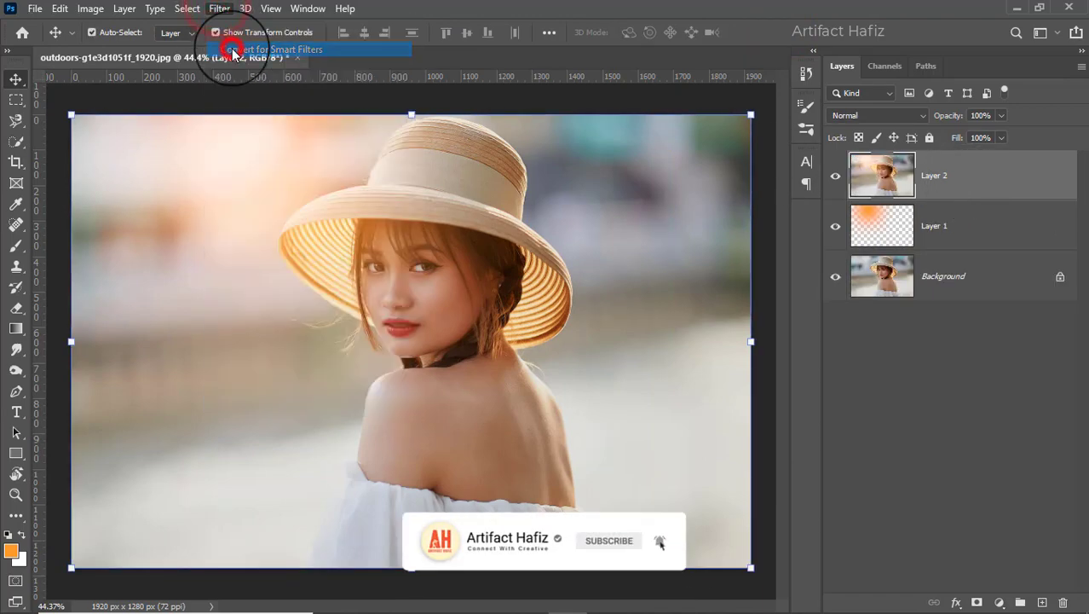
Open the Camera Raw Filter on the stamped layer and set Temperature to -10, Tint to -4 and Exposure to -0.25.
click(219, 9)
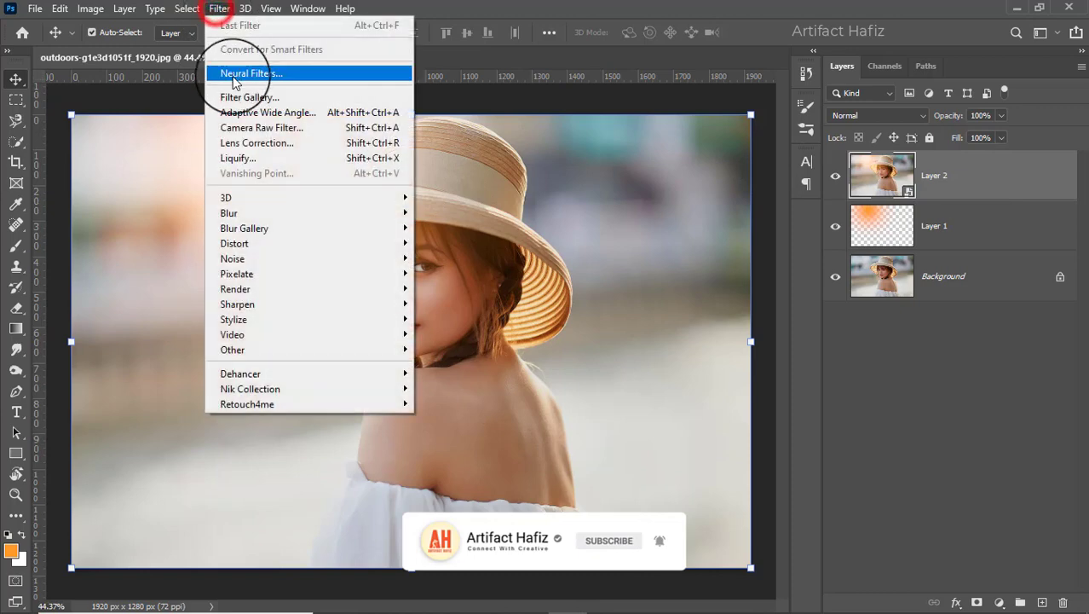
click(254, 127)
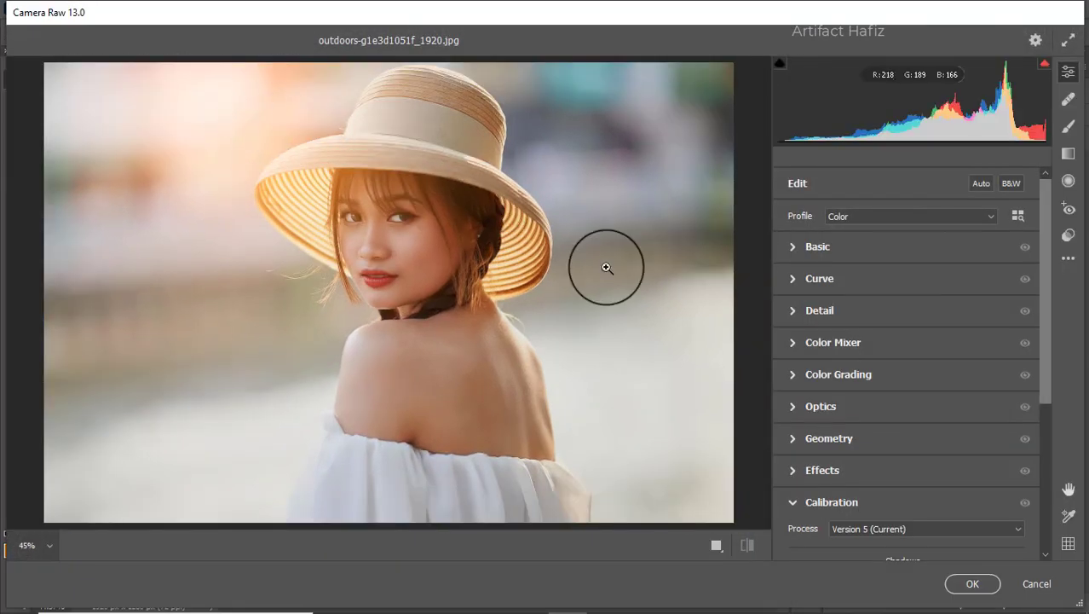
click(797, 247)
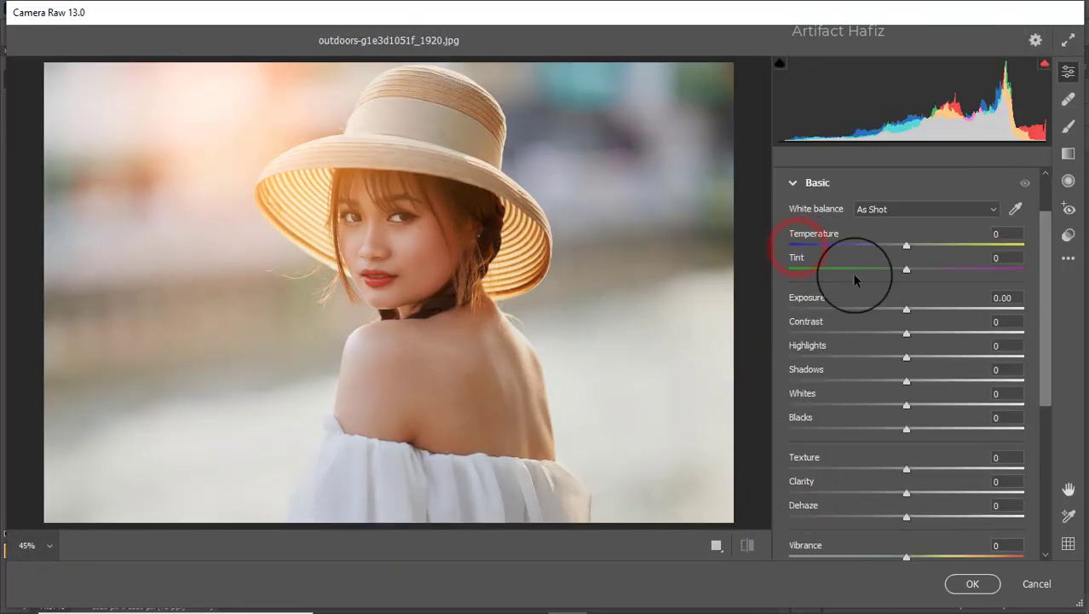
click(901, 310)
drag(907, 244, 901, 274)
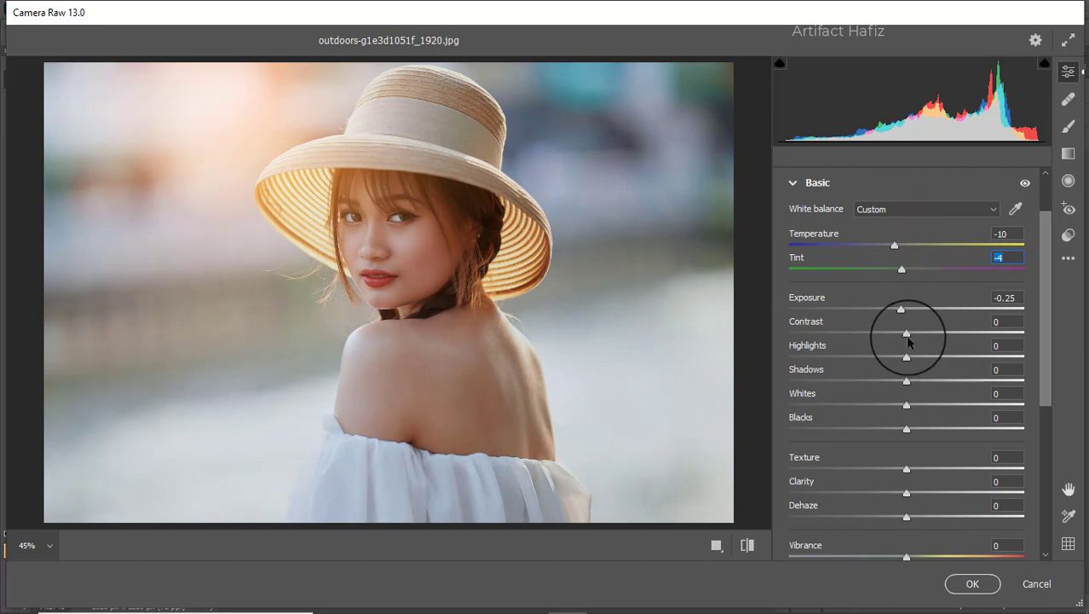
Set the basic tones to Contrast +16, Highlights -70, Shadows +11, Whites +18 and Blacks -6.
drag(907, 335, 919, 380)
click(907, 381)
click(907, 406)
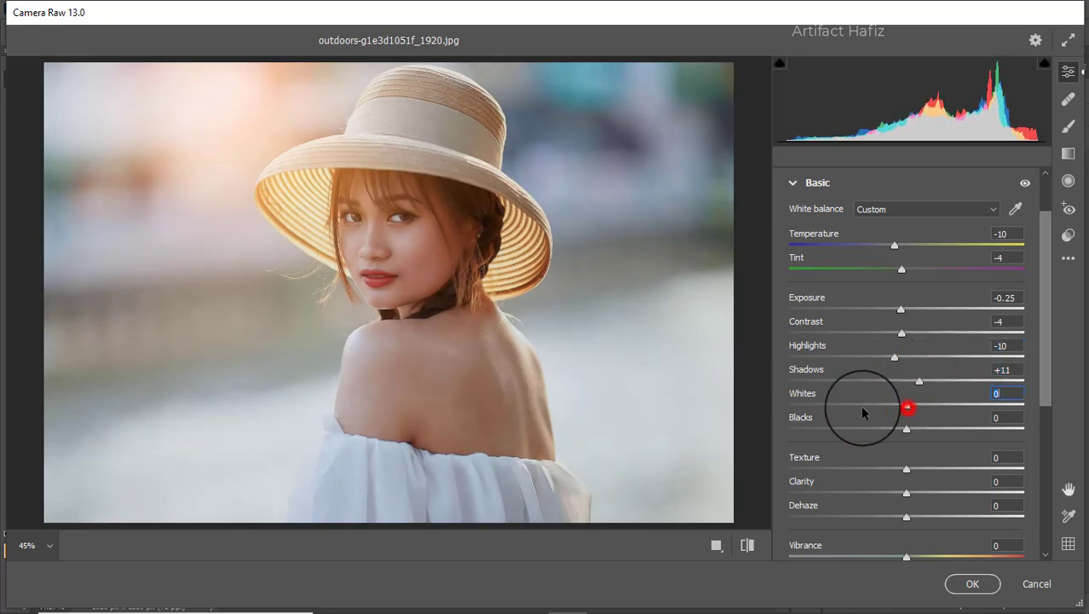
drag(862, 413, 929, 411)
drag(900, 360, 829, 358)
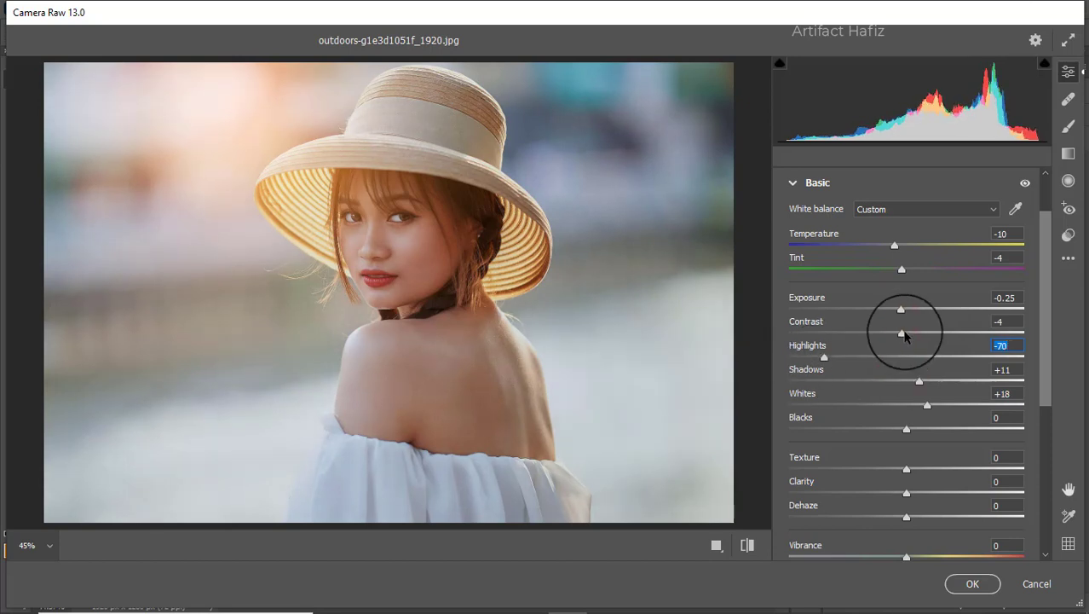
drag(910, 335, 934, 339)
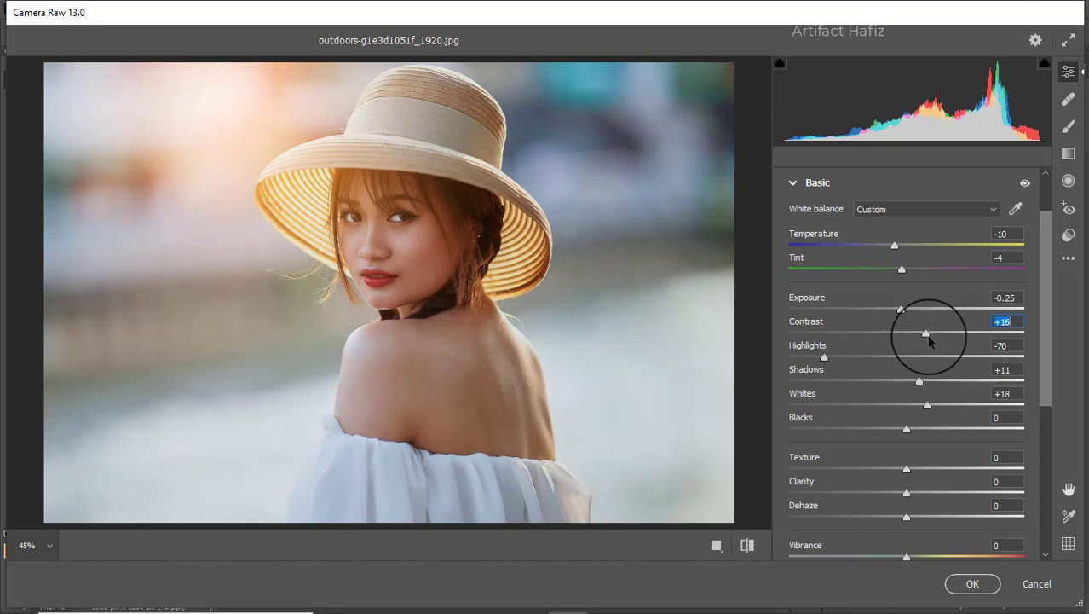
mouse_move(905, 426)
mouse_down()
mouse_move(866, 423)
mouse_move(902, 430)
mouse_up()
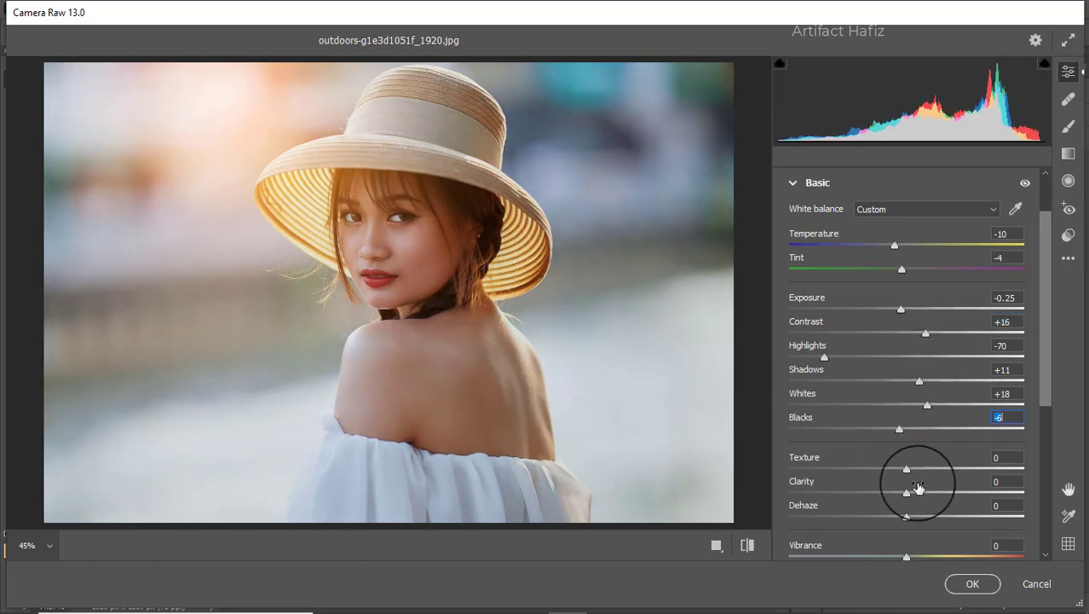
Set Texture to +3, Clarity to +5, Dehaze to +8, Vibrance to +56 and Saturation to -3.
drag(905, 470, 917, 518)
scroll(912, 382, down, 4)
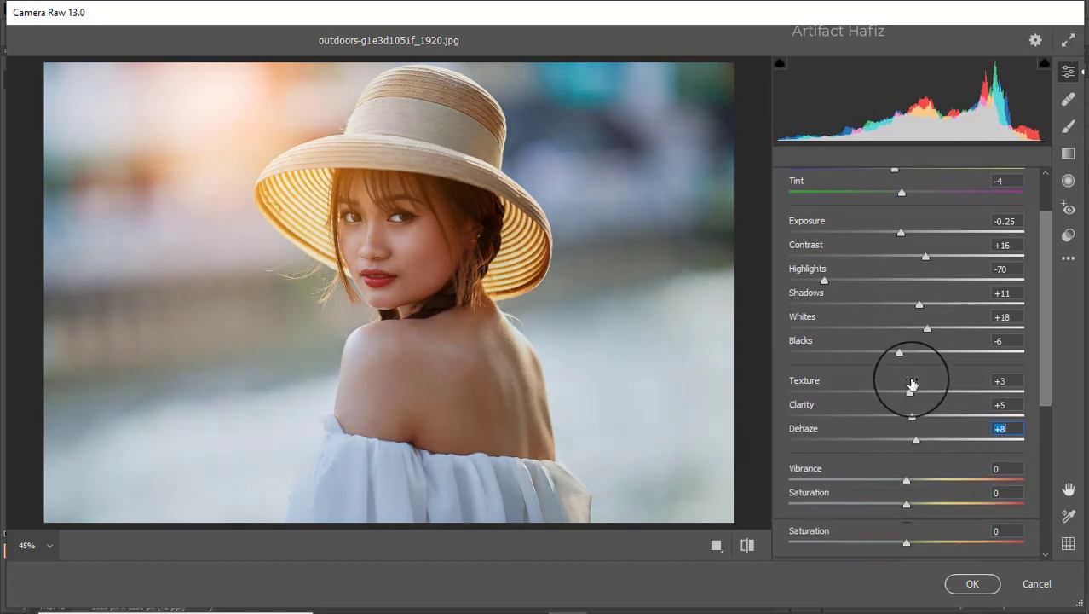
drag(906, 406, 973, 405)
mouse_move(906, 433)
mouse_down()
mouse_move(948, 432)
mouse_move(900, 432)
mouse_up()
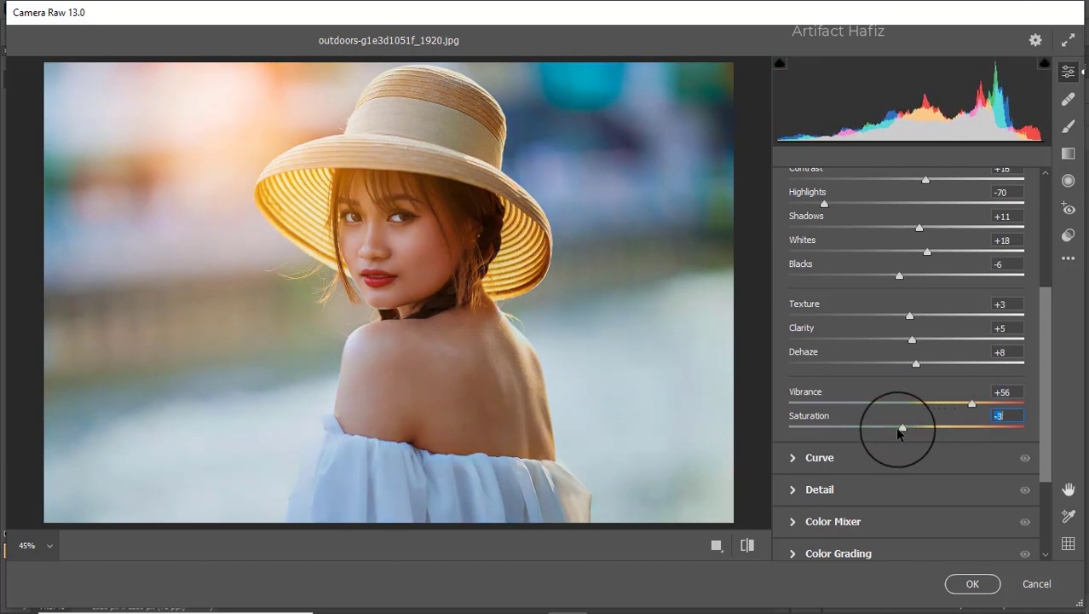
Shape the point curve with highlights at input 186, output 206 and black input 9, and raise the blue channel's black output to 10.
click(836, 461)
click(877, 249)
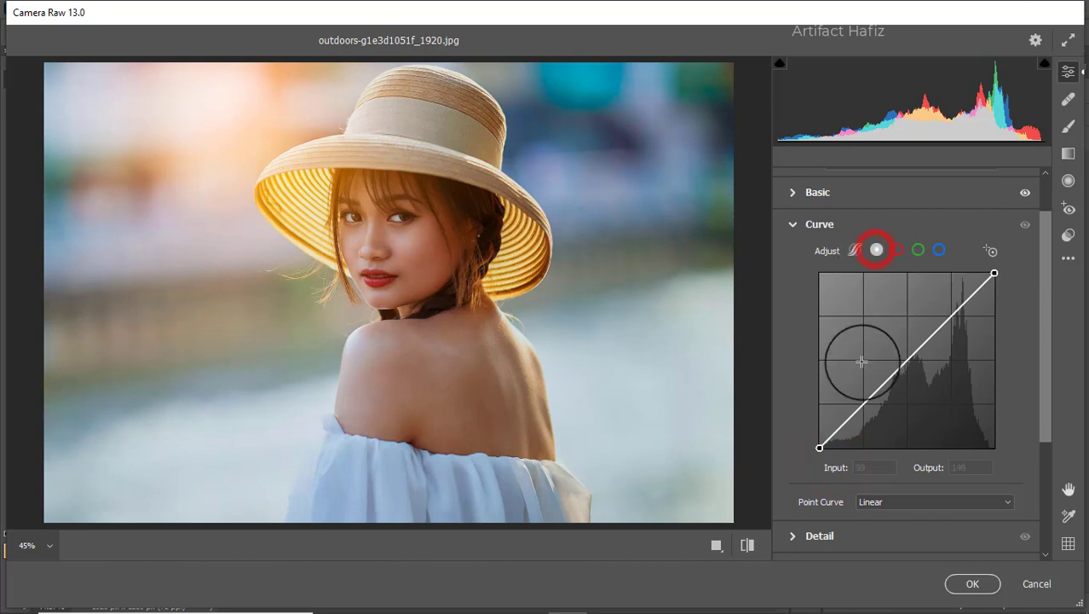
click(863, 405)
click(952, 313)
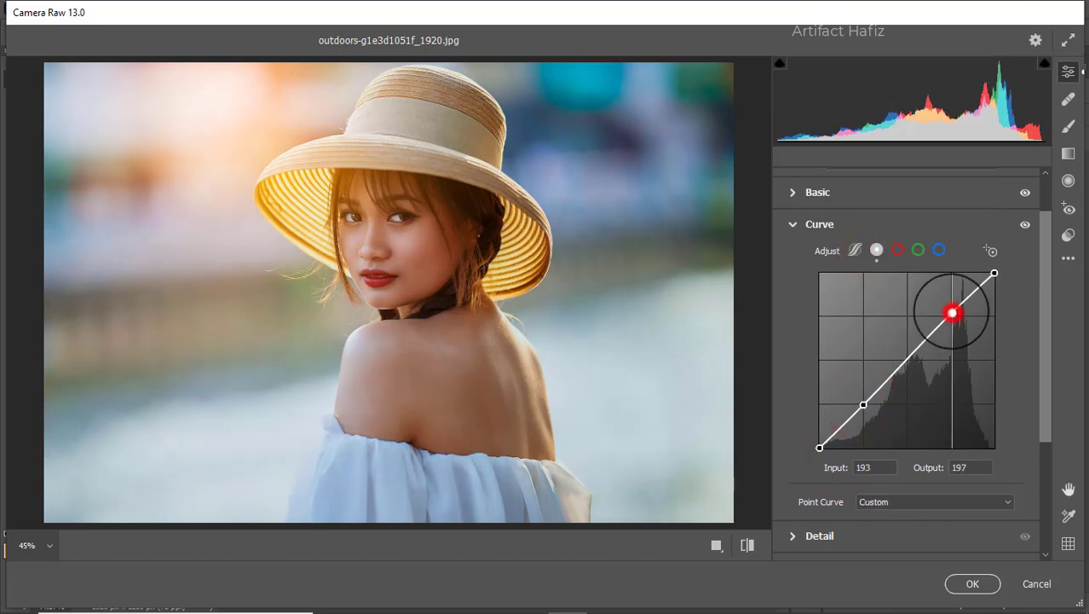
drag(952, 313, 947, 306)
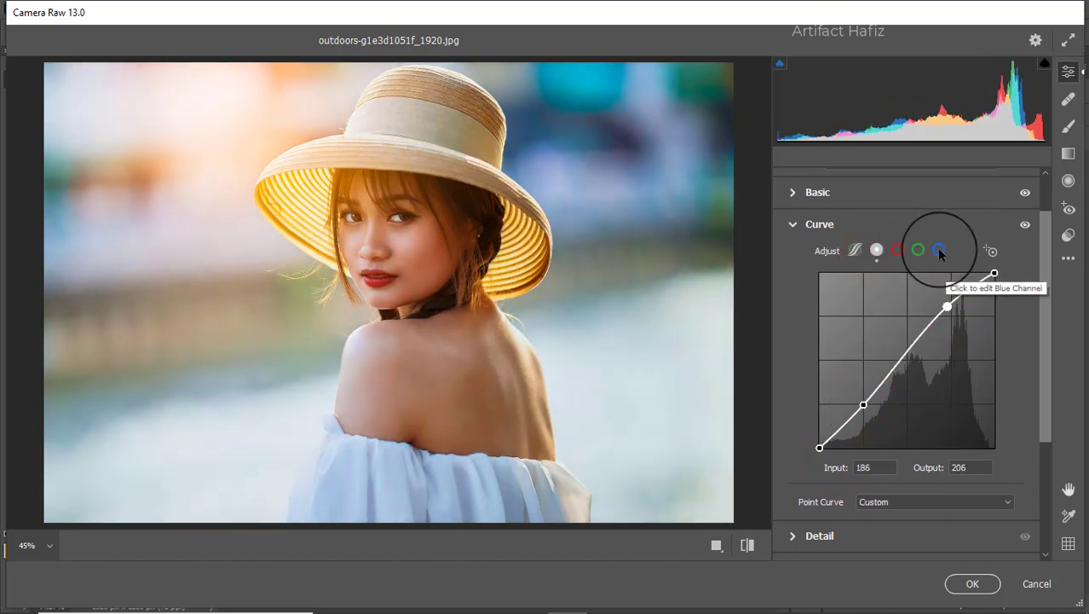
drag(820, 448, 826, 447)
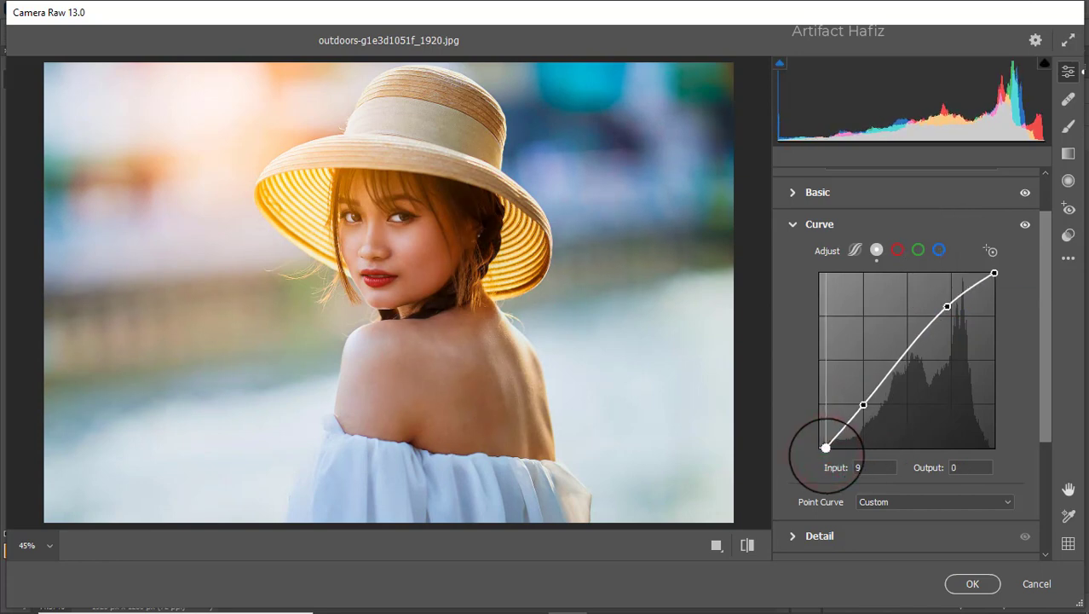
click(938, 250)
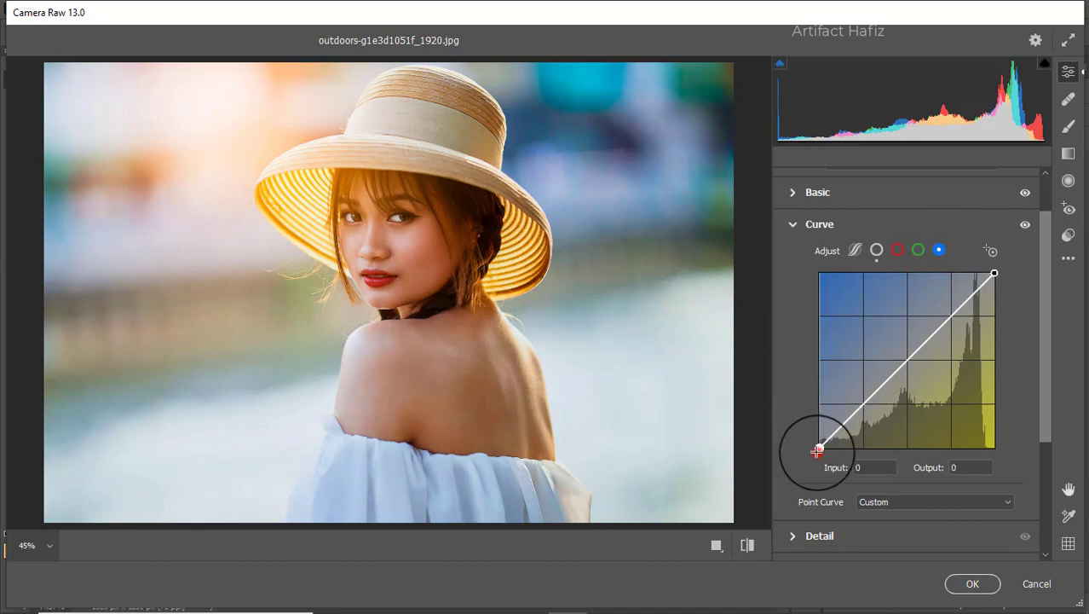
drag(818, 449, 819, 440)
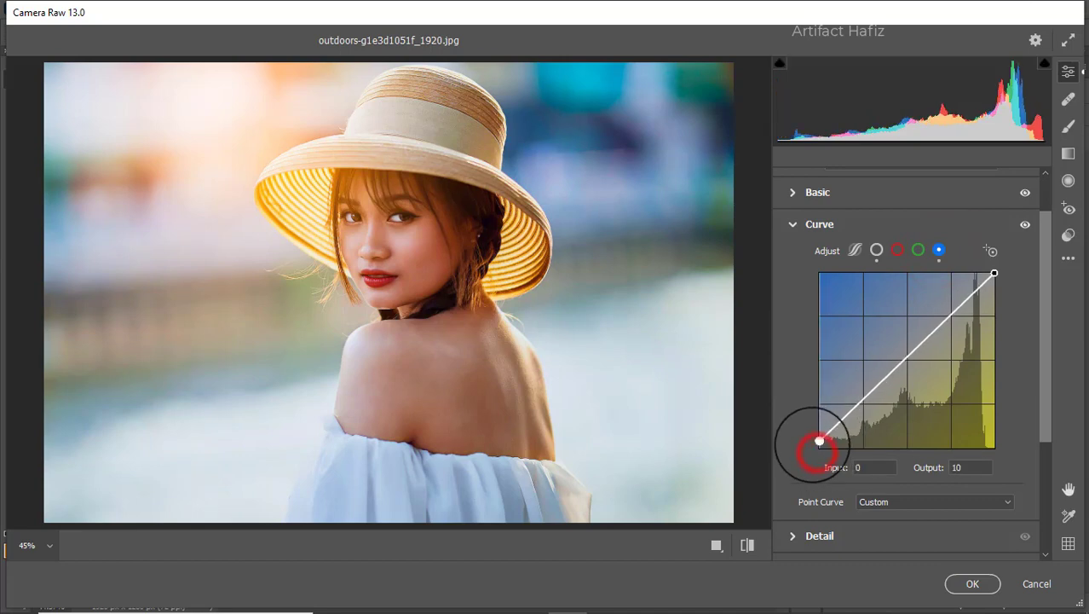
Set the Detail values to Sharpening 11, Noise Reduction 10 and Color Noise Reduction 8.
click(808, 536)
drag(789, 349, 807, 416)
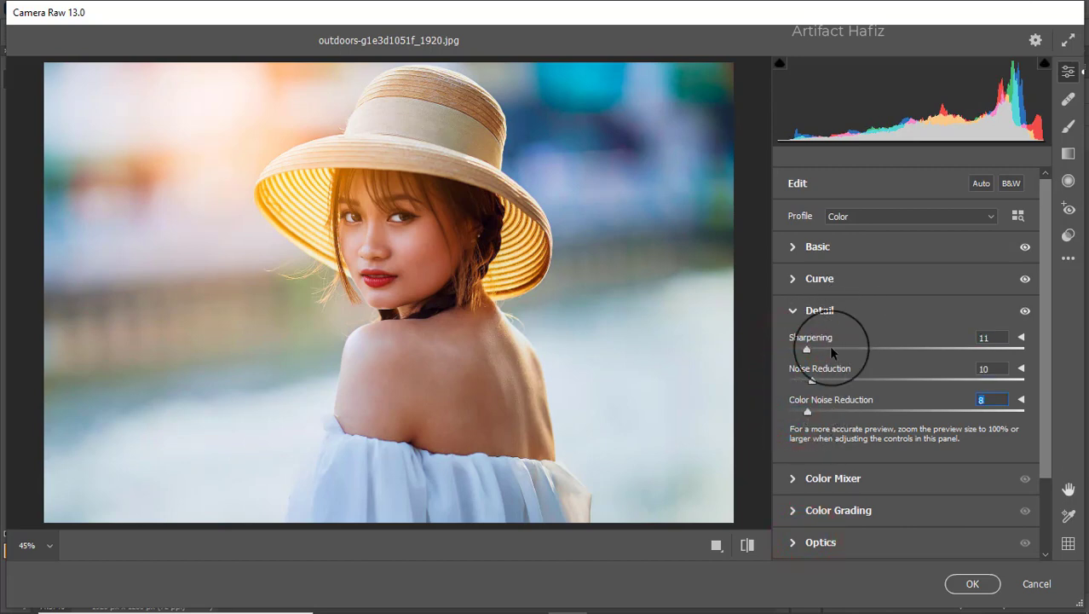
In the Color Mixer, set the saturation of Aquas to -100, Blues to -90 and Purples to -63.
scroll(831, 350, down, 3)
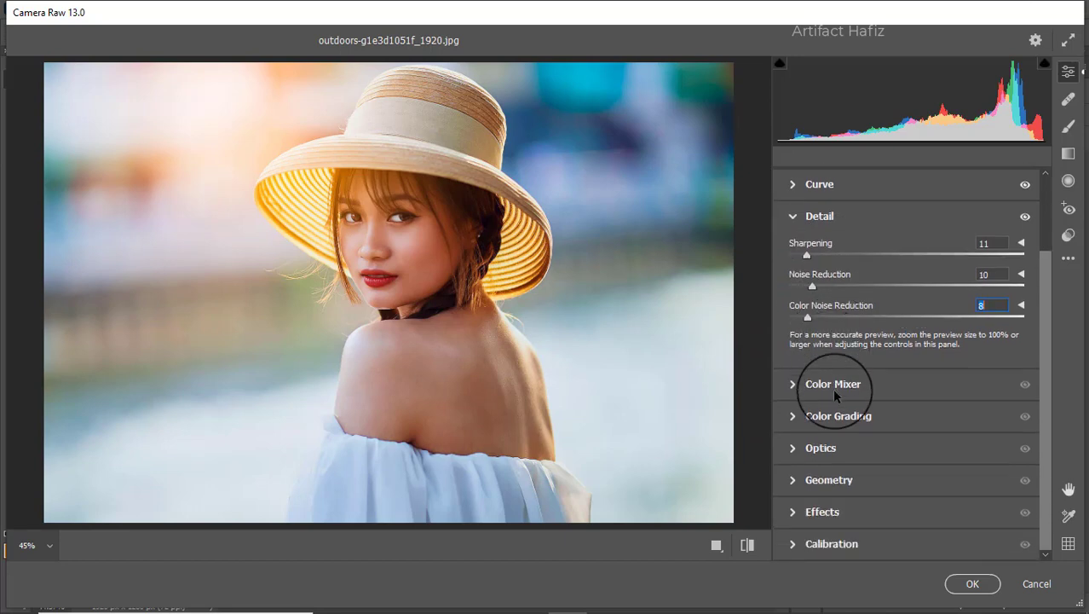
click(832, 383)
click(846, 277)
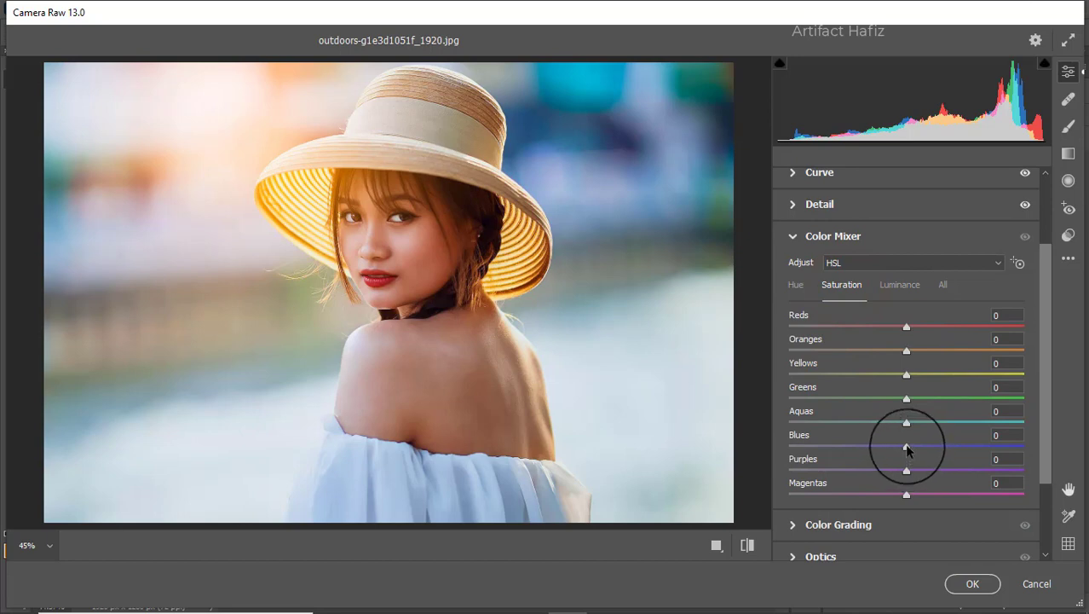
drag(906, 445, 810, 448)
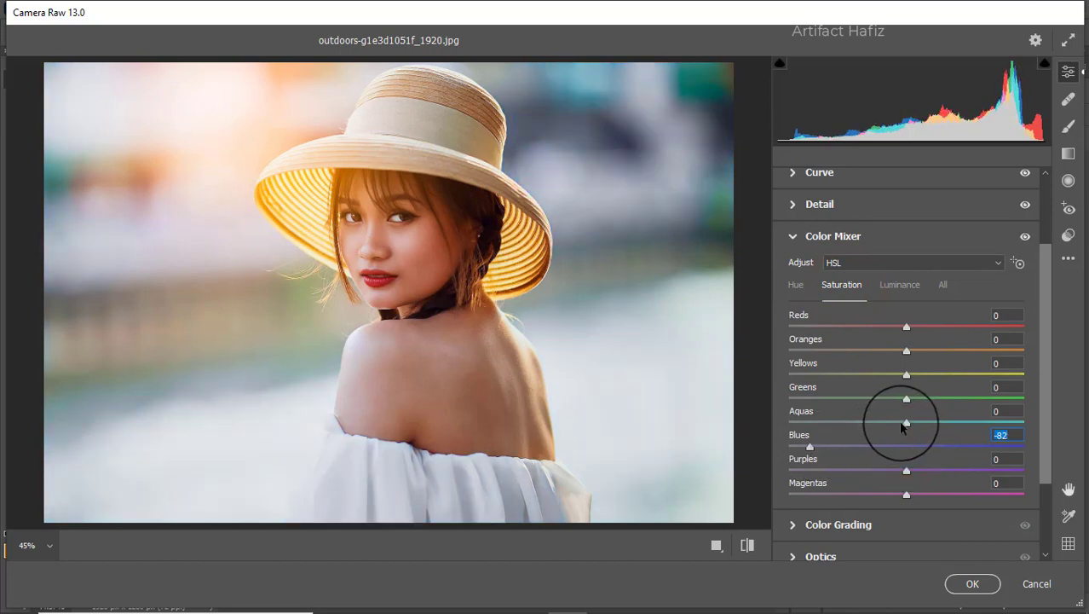
drag(904, 424, 787, 447)
drag(907, 470, 804, 454)
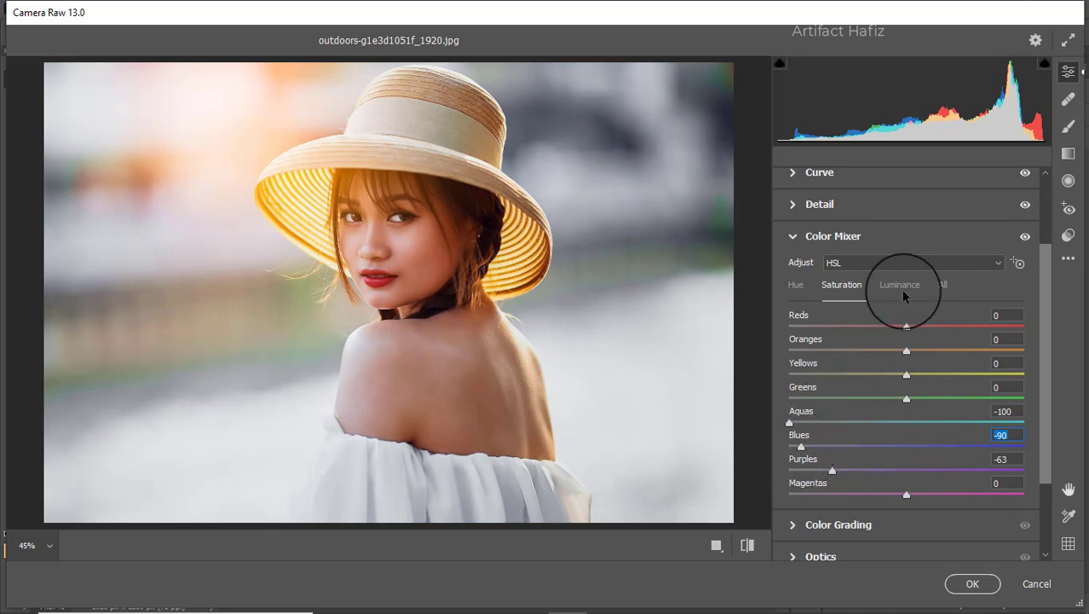
Set the Color Mixer saturation of Oranges to -6, Yellows to -10 and Greens to -27.
drag(906, 352, 837, 384)
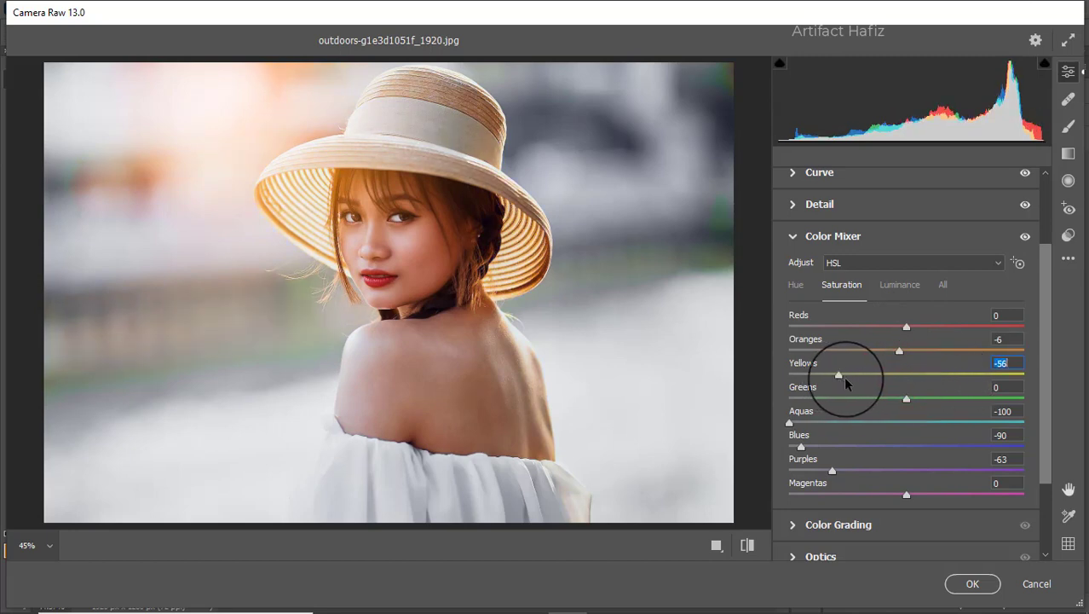
drag(907, 397, 989, 407)
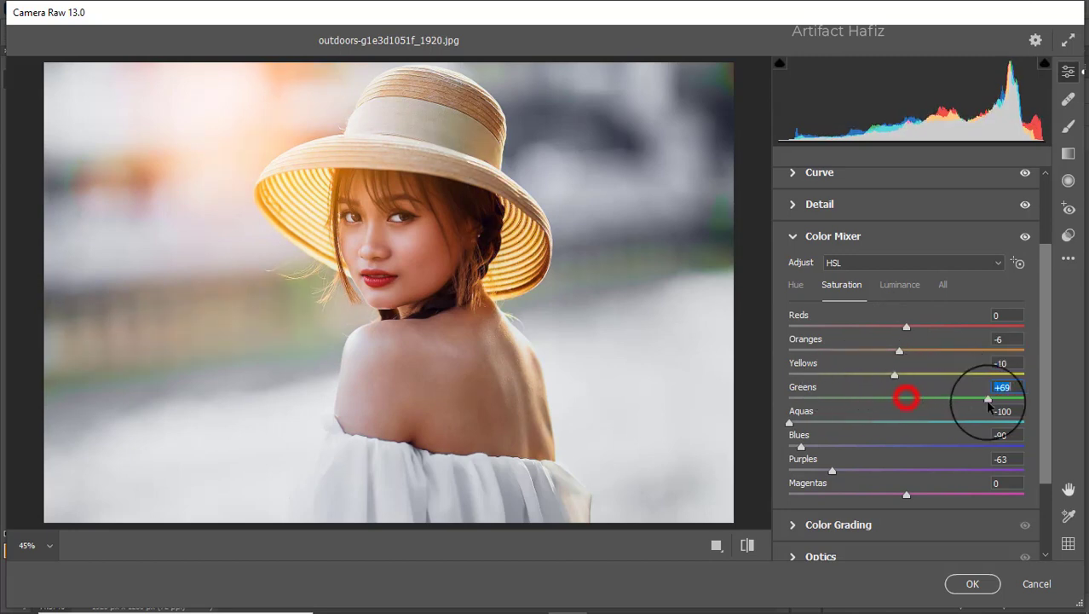
drag(836, 408, 1050, 420)
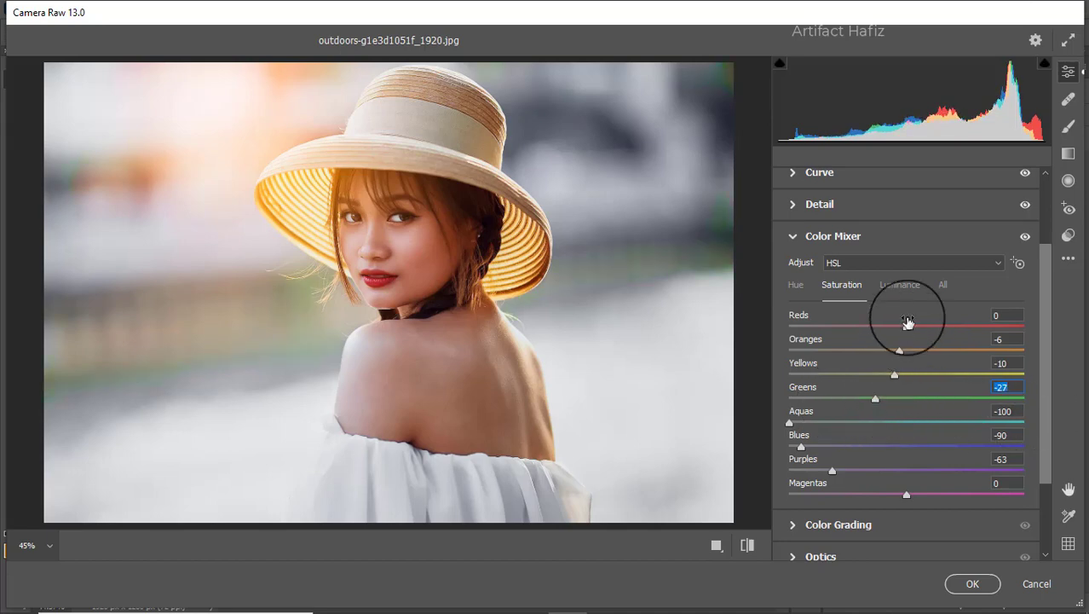
Set the Color Mixer luminance to Oranges -3, Yellows -2, Greens +5, Aquas -3 and Blues +7.
click(903, 285)
drag(907, 350, 876, 445)
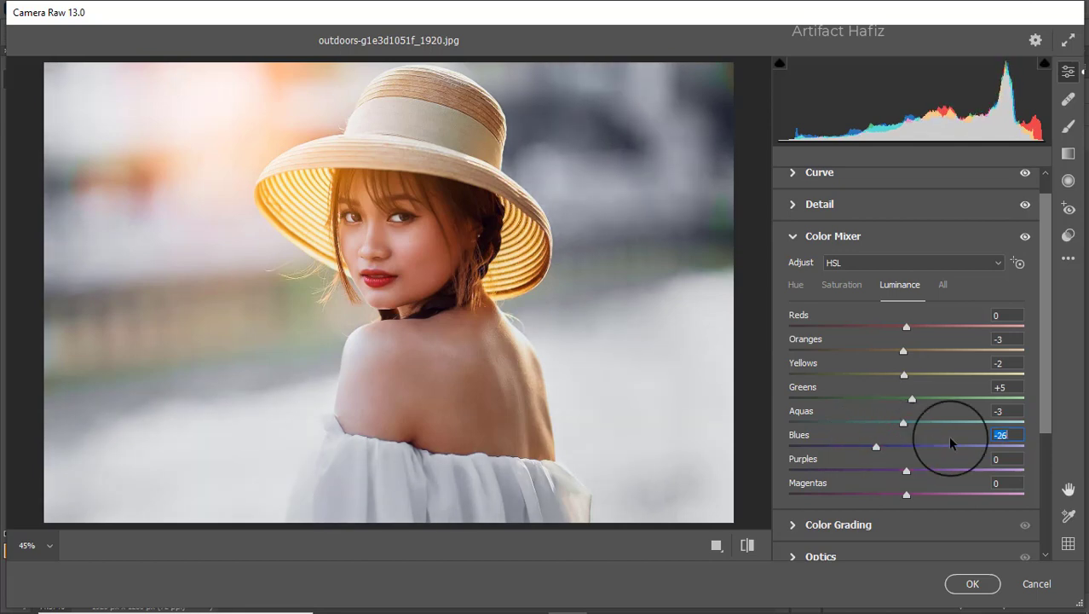
drag(950, 439, 914, 446)
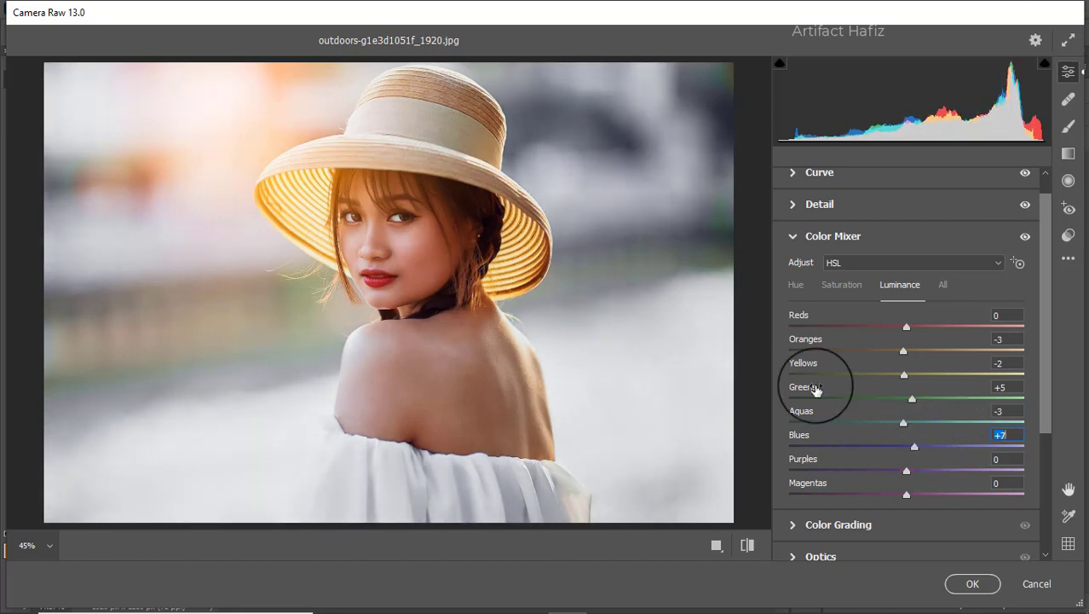
Set the Color Mixer hue of Blues, Aquas and Greens to -100 each.
click(793, 286)
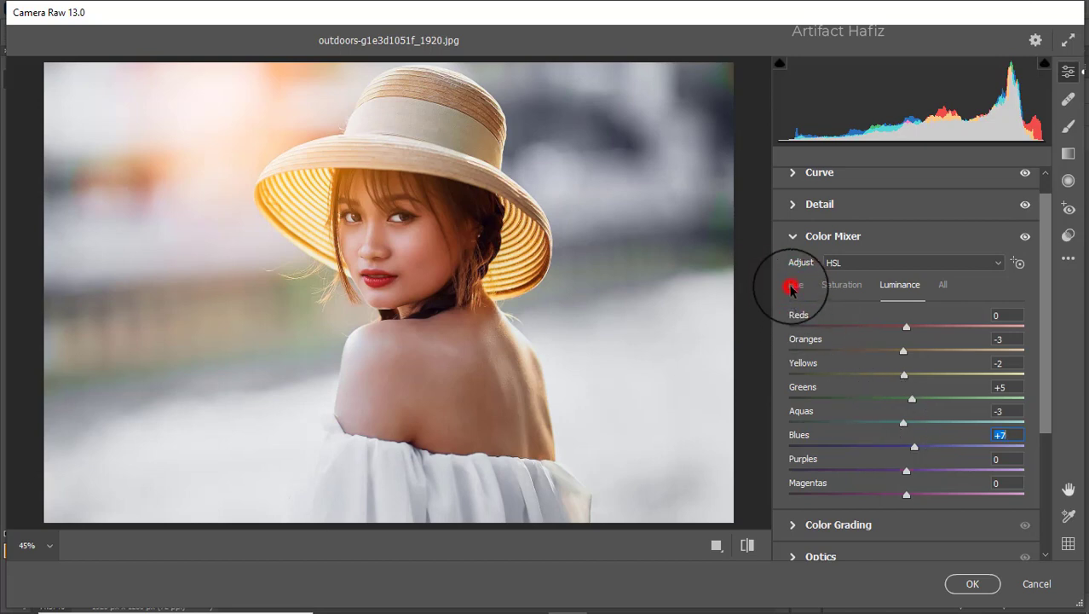
drag(907, 447, 794, 442)
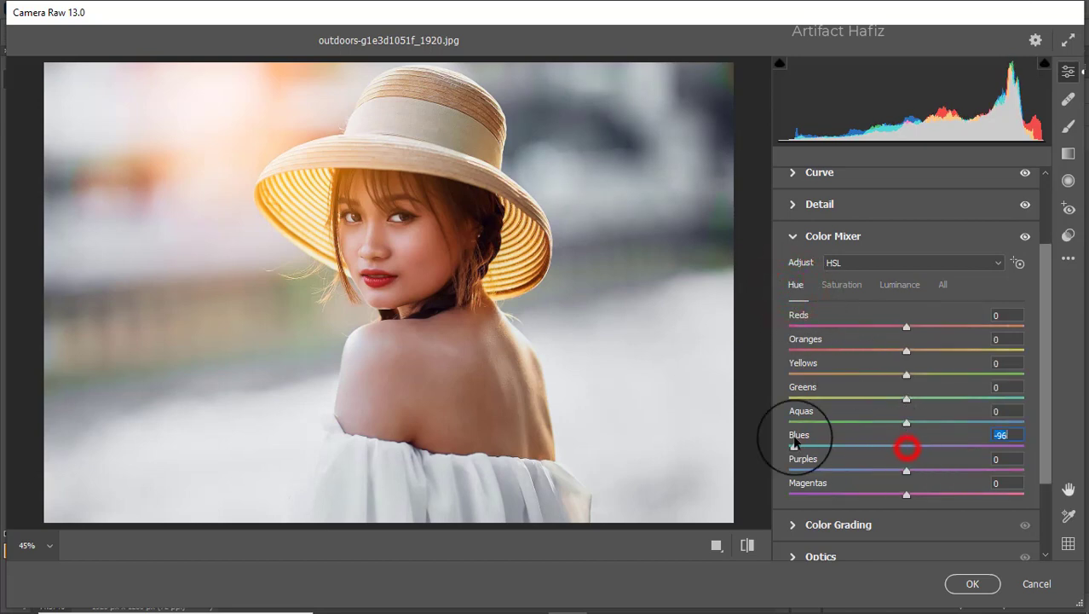
drag(916, 440, 1086, 436)
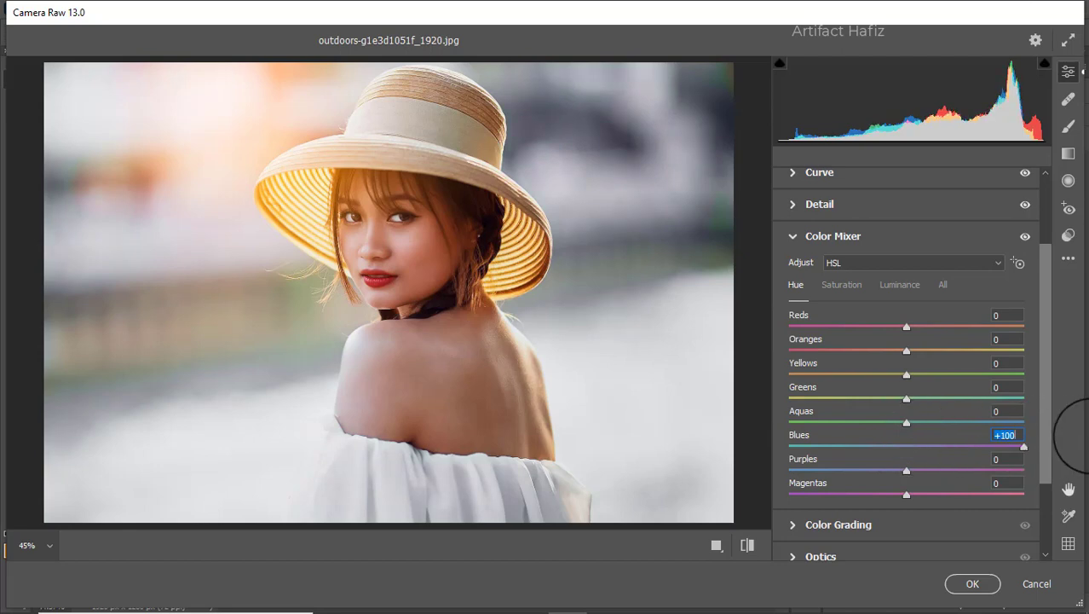
drag(774, 439, 724, 442)
drag(907, 422, 790, 415)
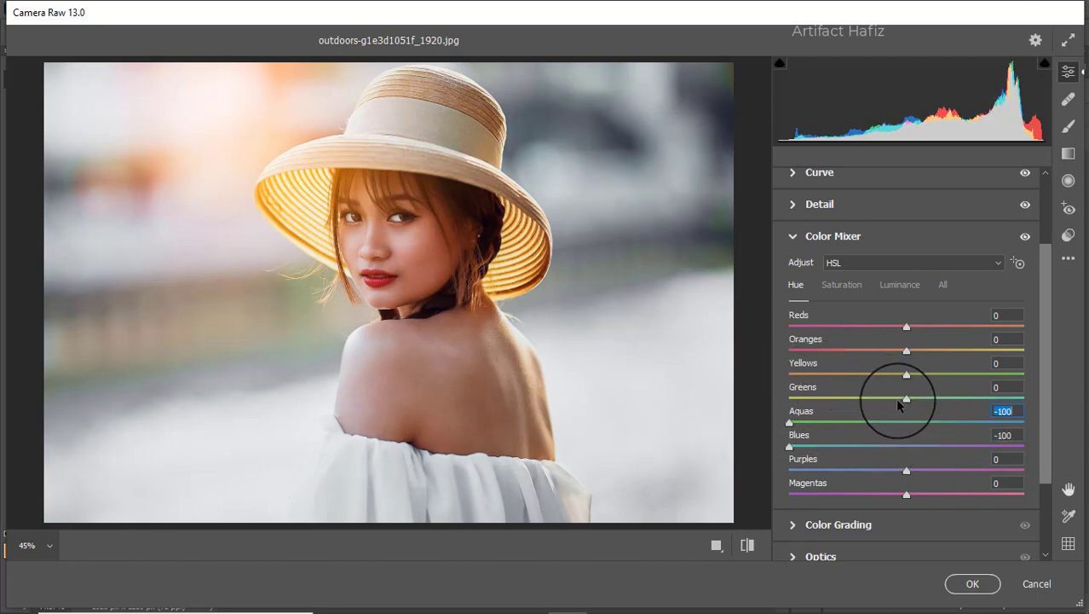
drag(906, 398, 770, 403)
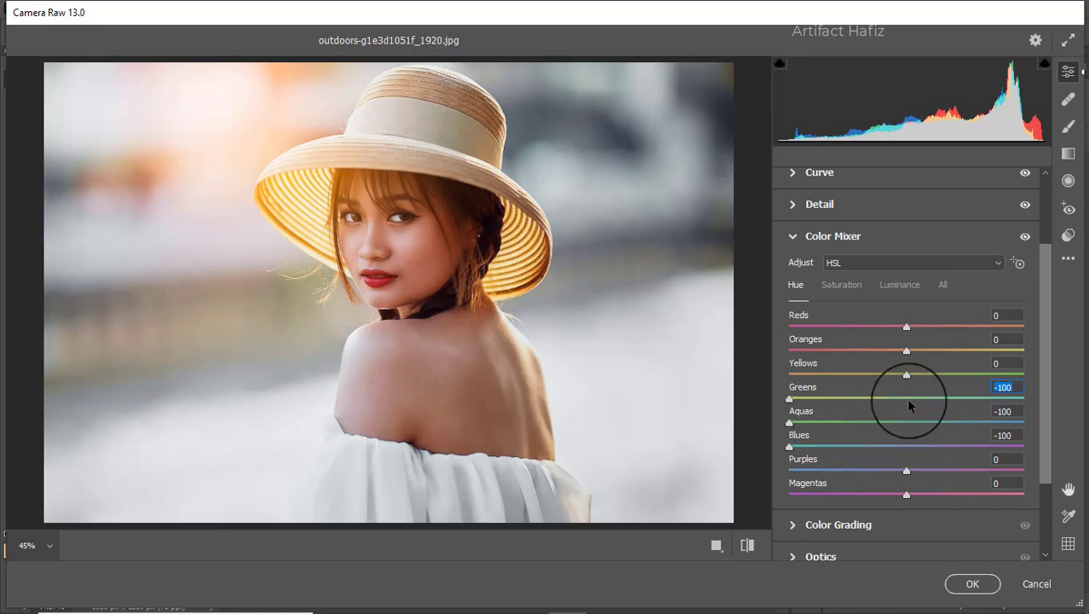
In Color Grading, tint the midtones slightly yellow, the shadows slightly blue and the highlights slightly pinkish red.
scroll(905, 397, down, 3)
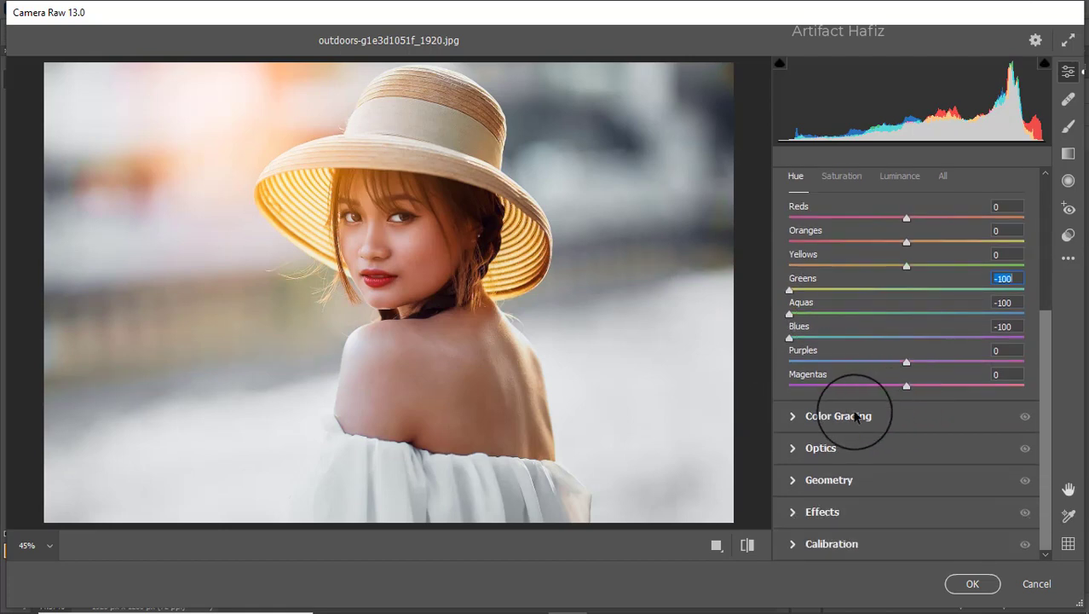
click(855, 415)
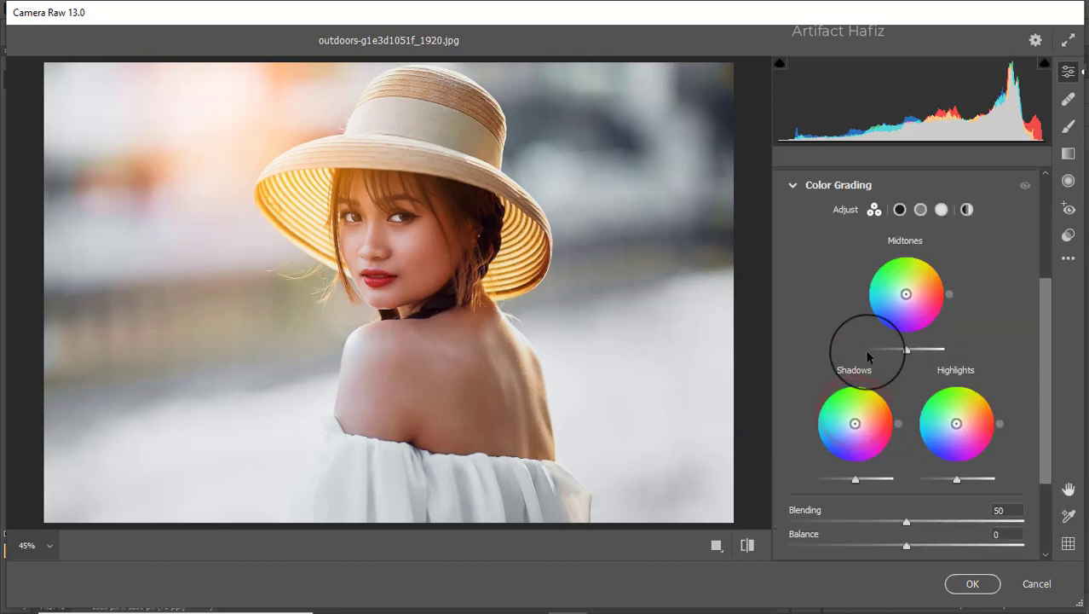
click(906, 296)
drag(906, 296, 954, 216)
drag(855, 423, 780, 474)
drag(956, 424, 1038, 458)
In Effects, add a Highlight Priority vignette with Vignetting at -20 and Feather at 83.
scroll(960, 364, down, 3)
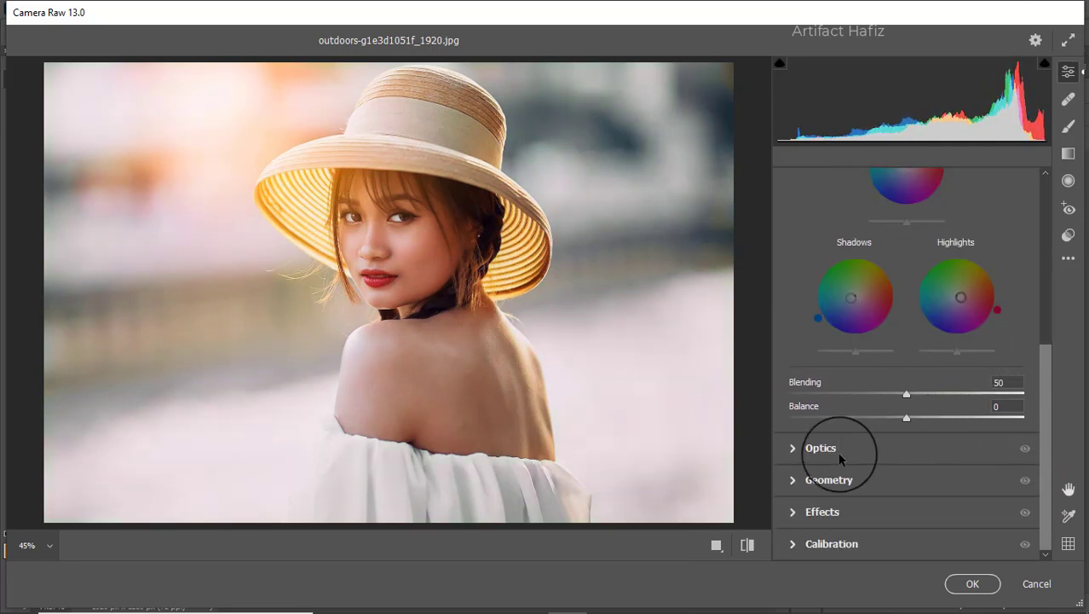
click(840, 510)
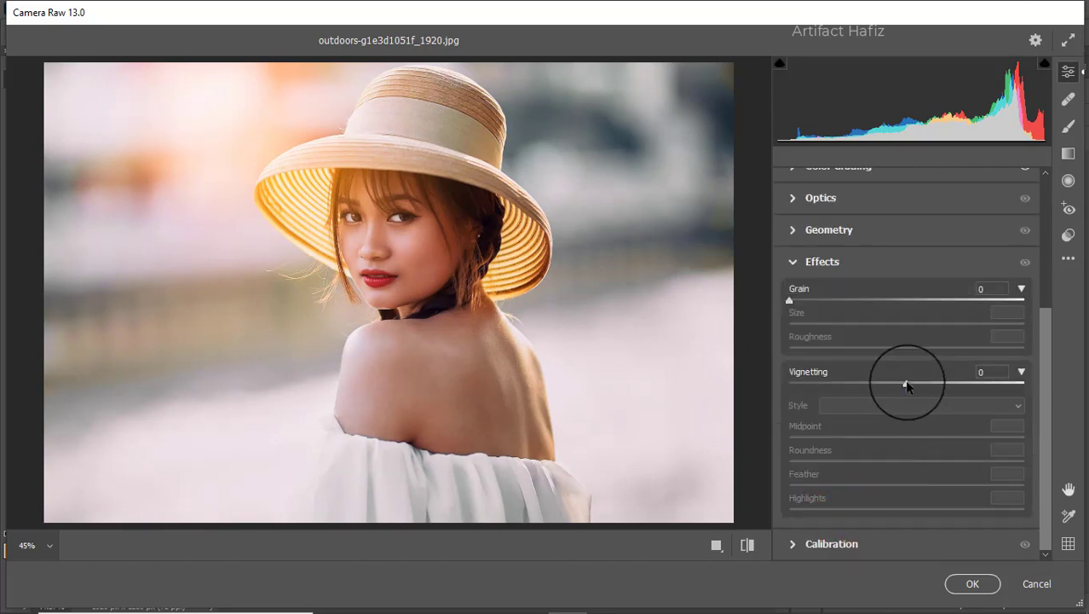
drag(906, 385, 887, 396)
drag(946, 488, 985, 493)
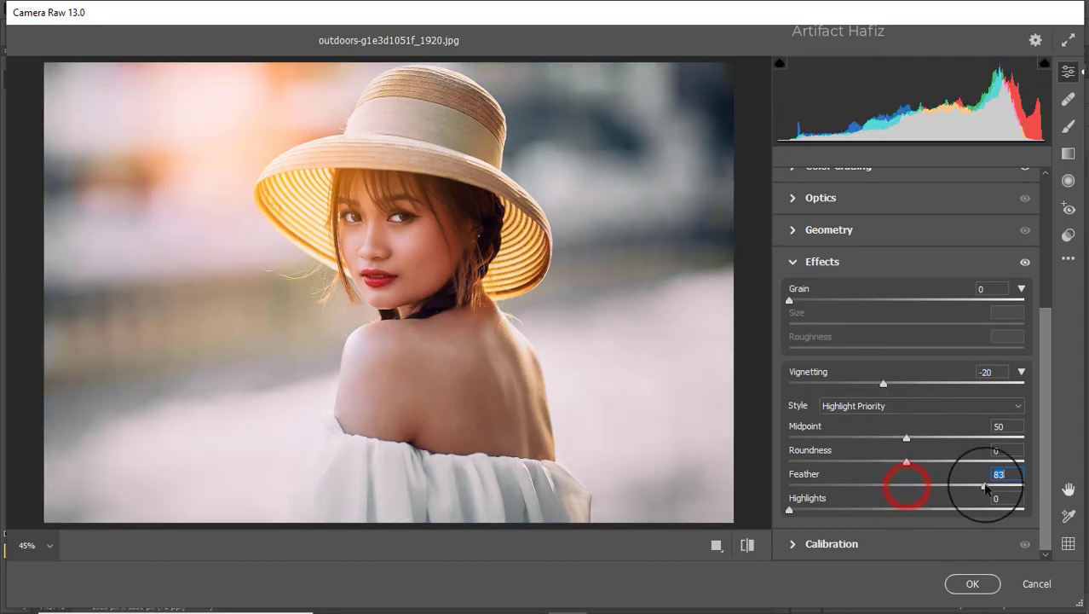
In Calibration, set the Green Primary saturation to +61 and the Red Primary saturation to -56.
click(840, 541)
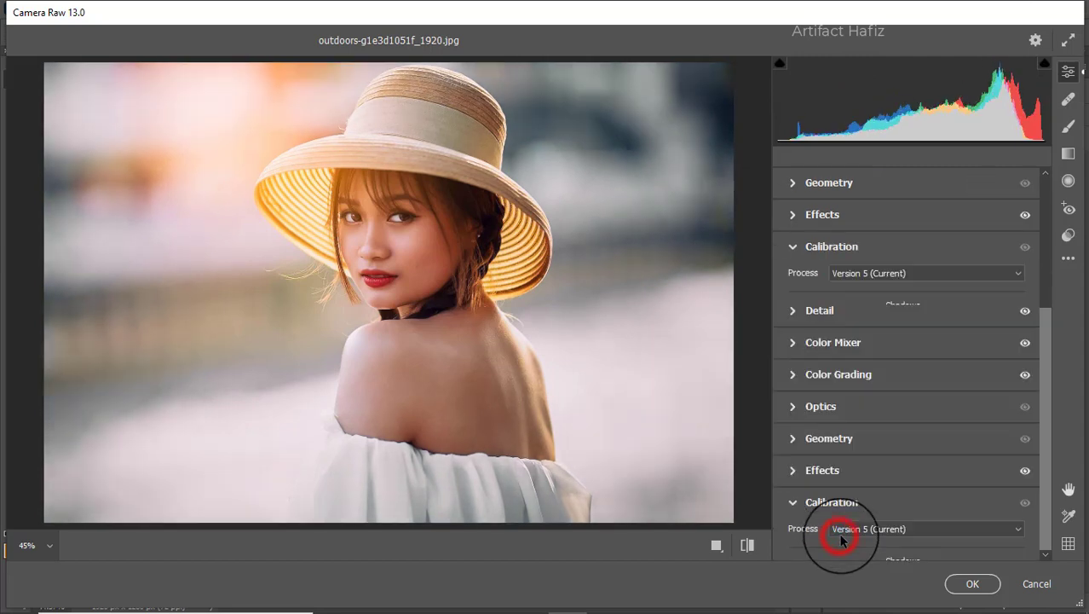
drag(909, 474, 982, 479)
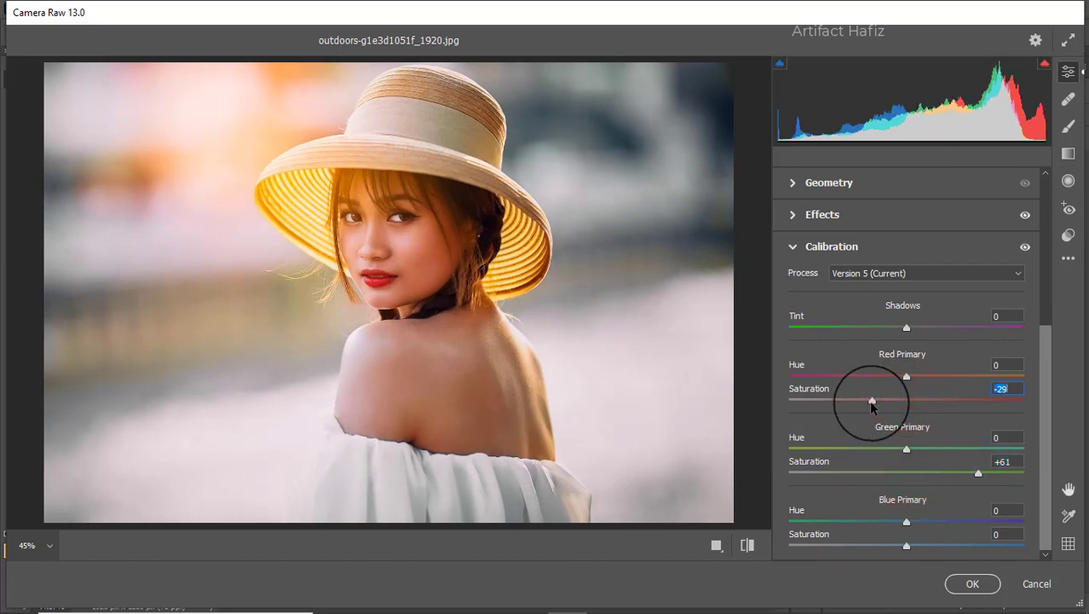
drag(872, 404, 839, 413)
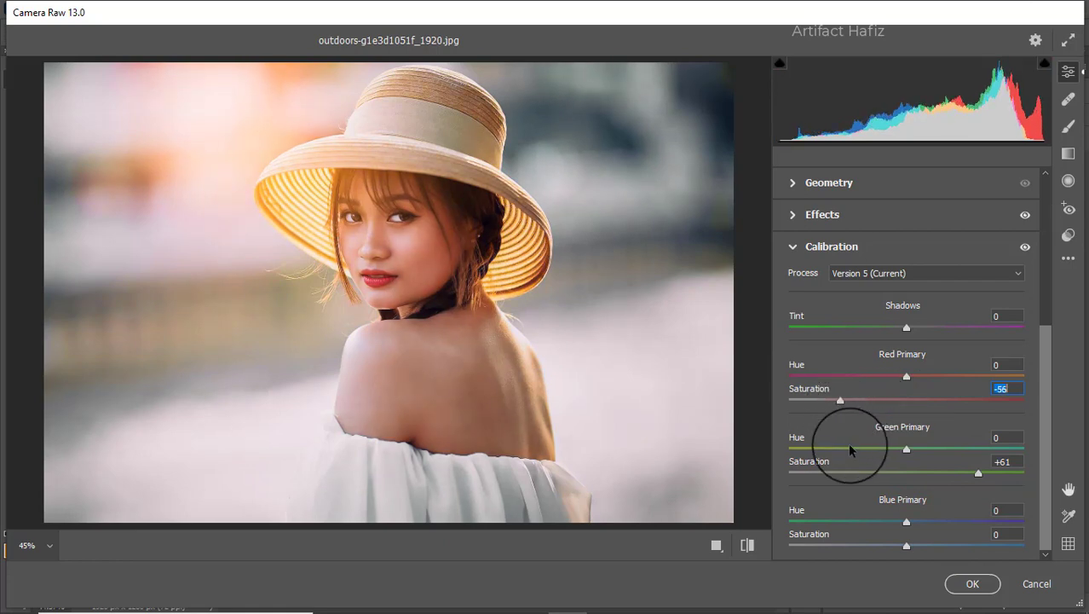
Set the Blue Primary saturation to -7 in Calibration and apply the Camera Raw filter.
drag(906, 546, 966, 544)
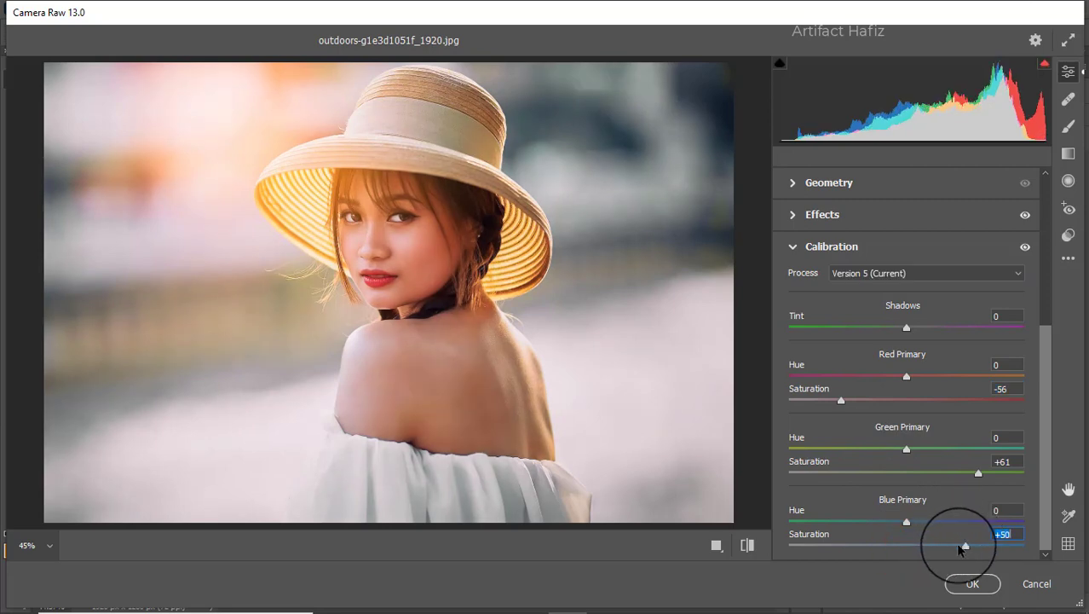
click(968, 539)
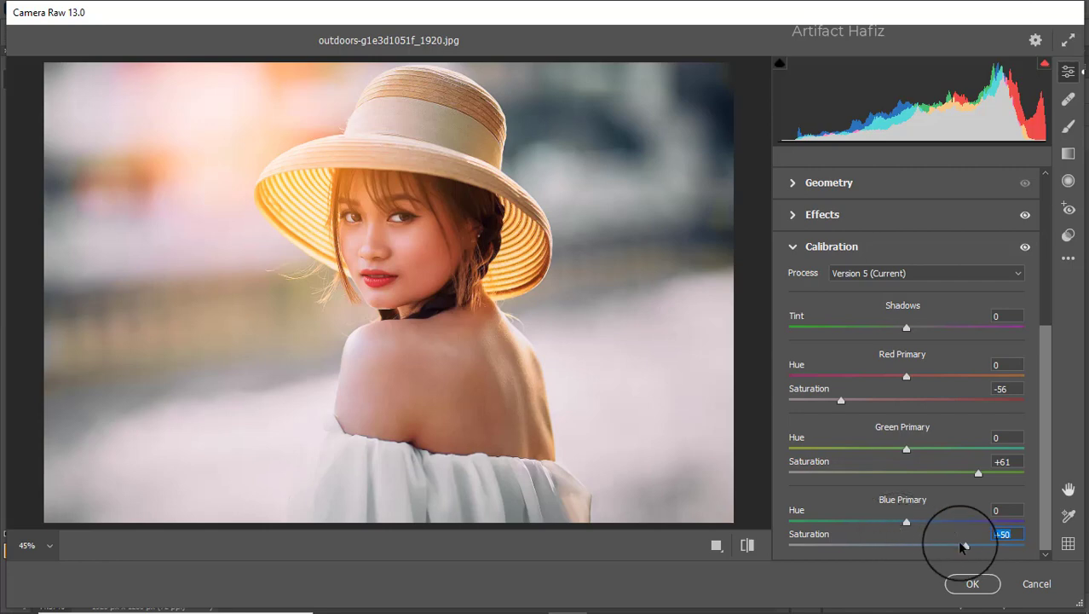
drag(966, 544, 896, 554)
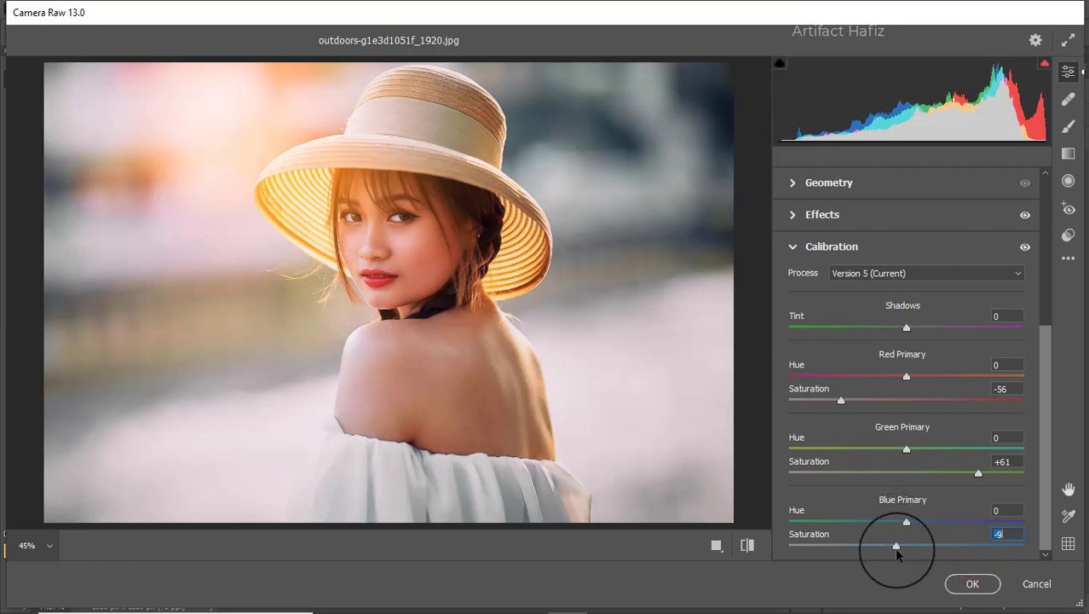
drag(897, 554, 899, 554)
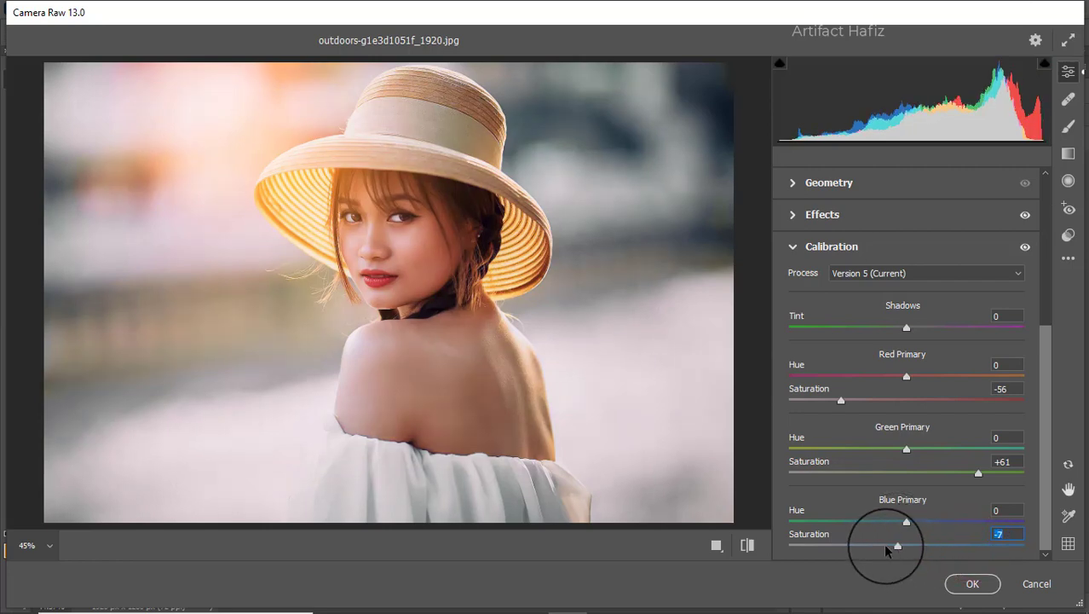
click(970, 585)
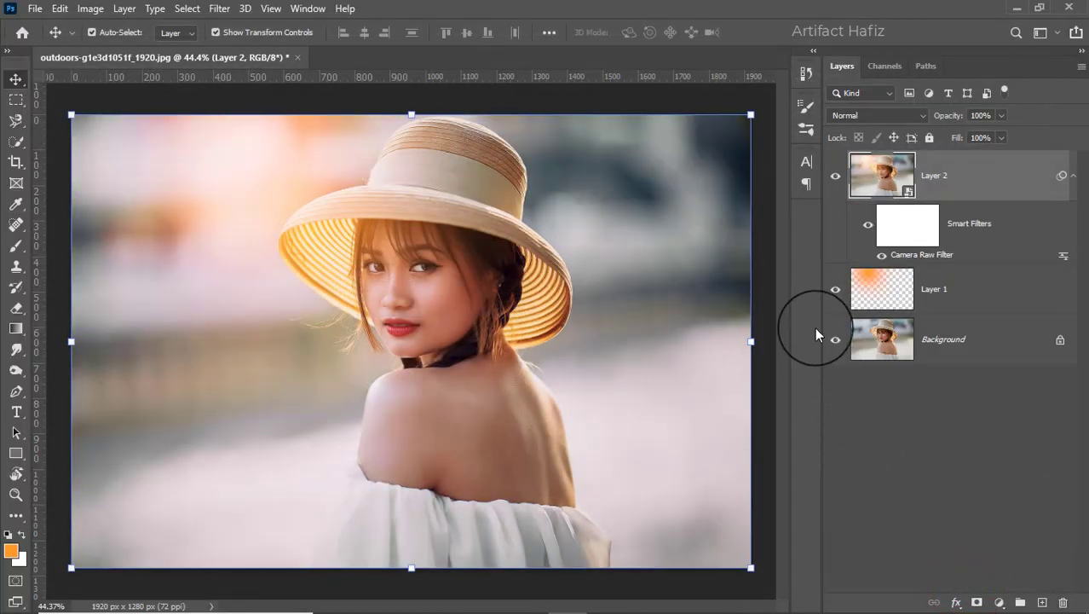
Compare the graded portrait with the original by toggling all layers above the Background off and on.
alt+click(836, 341)
alt+click(835, 345)
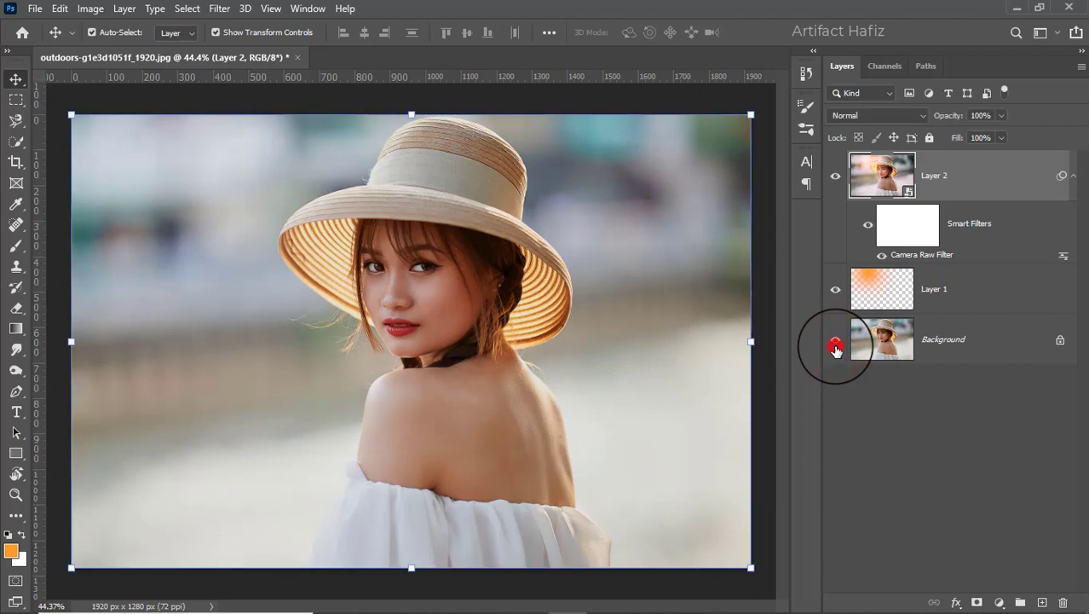
alt+click(835, 345)
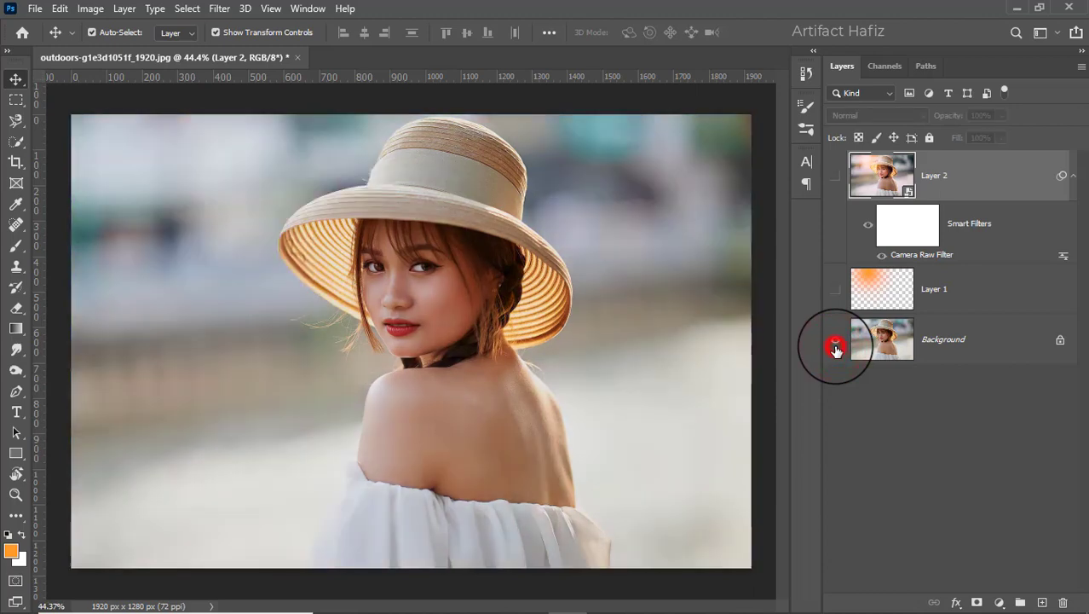
alt+click(836, 345)
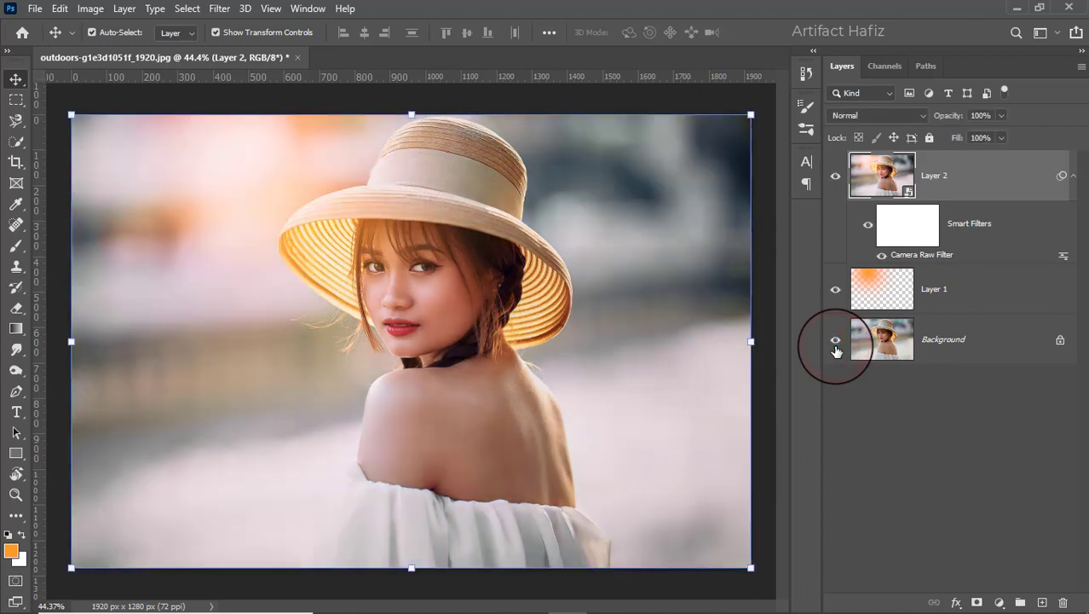